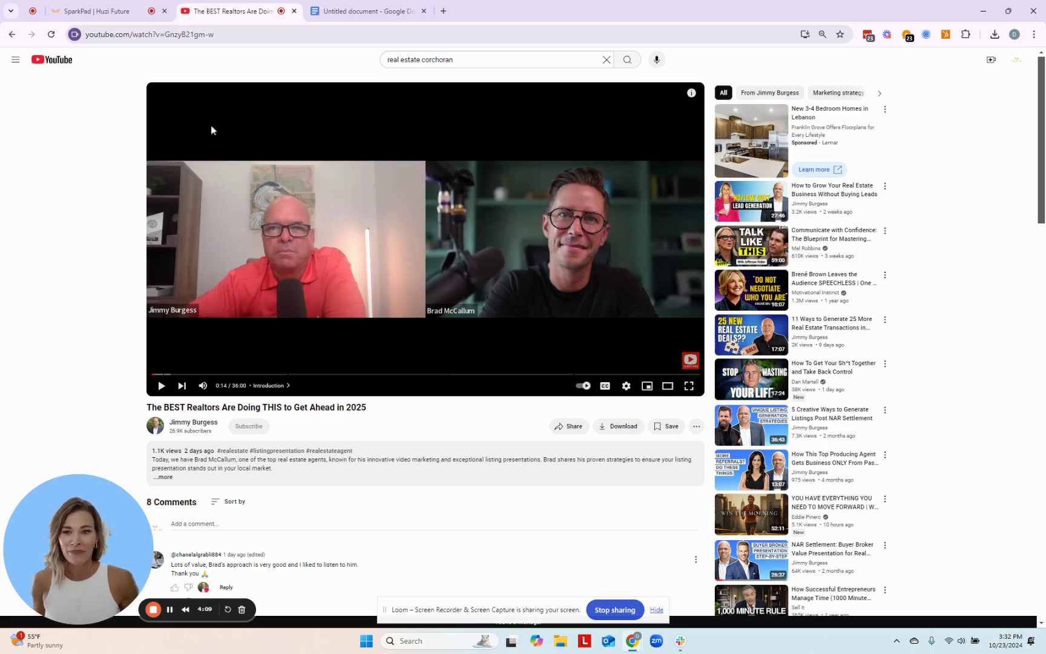
Step: Expand the video's description, show its transcript and turn off the transcript timestamps
scroll(262, 367, down, 3)
scroll(241, 349, down, 1)
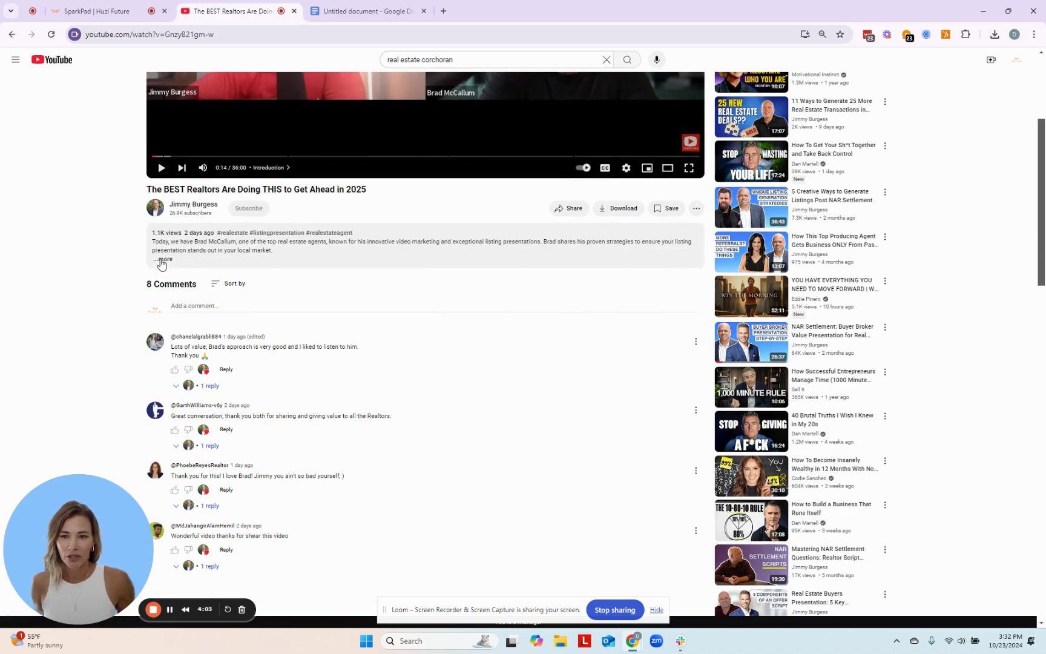
click(164, 260)
scroll(276, 313, down, 2)
scroll(275, 313, down, 7)
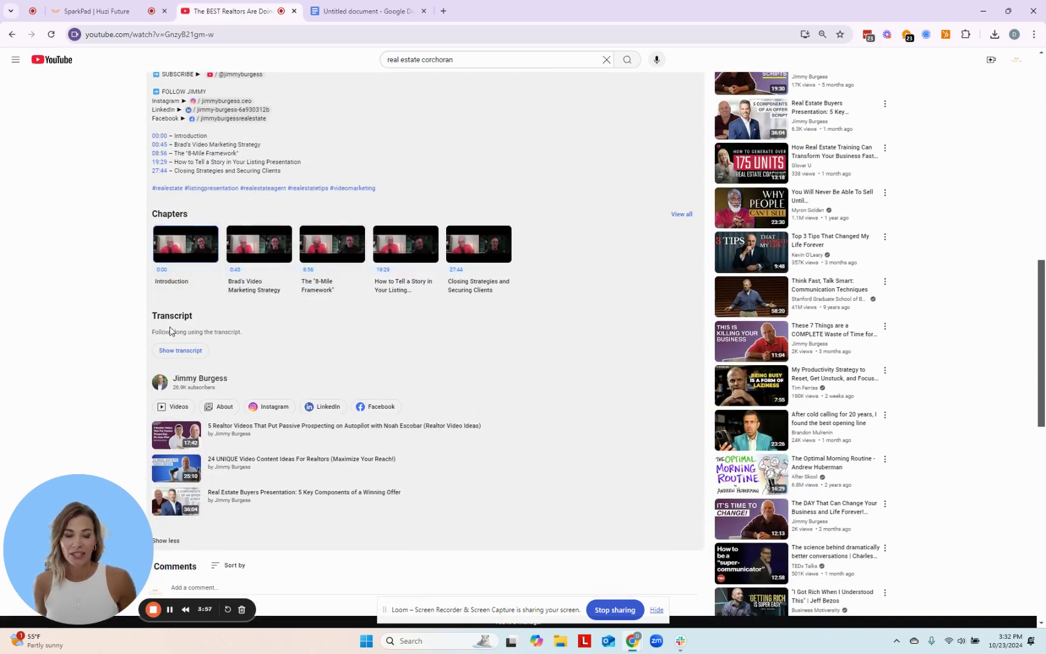
click(174, 350)
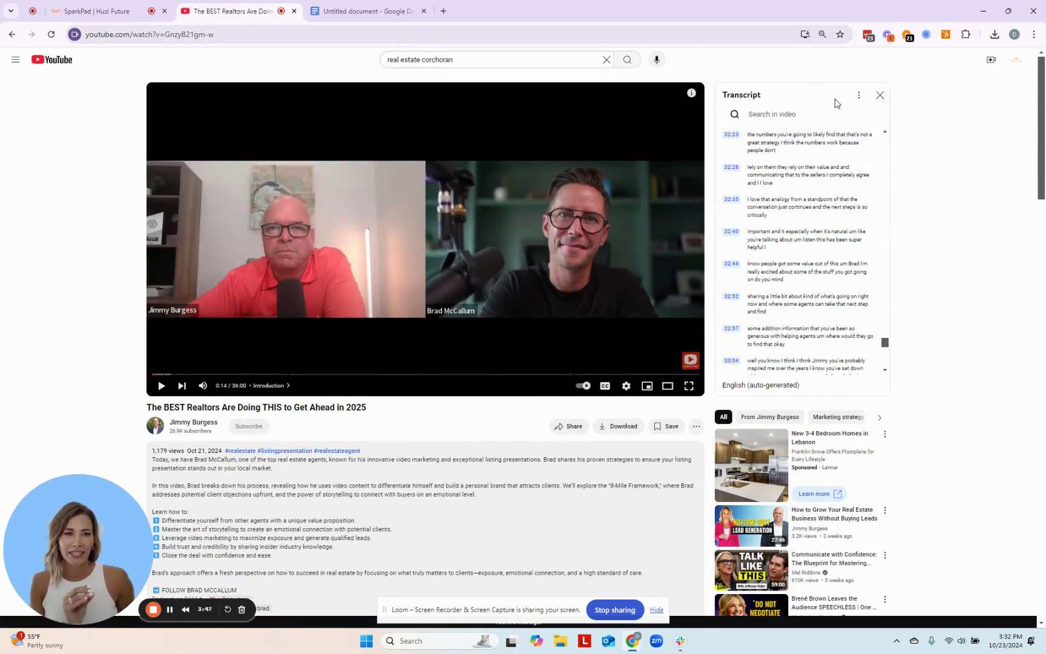
click(860, 97)
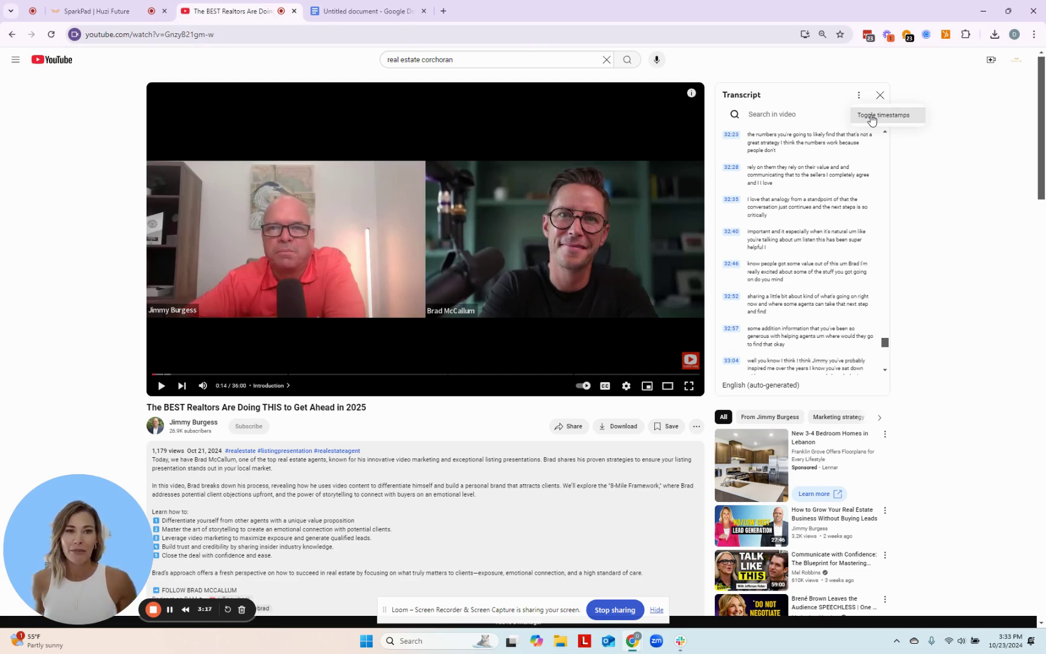
click(872, 116)
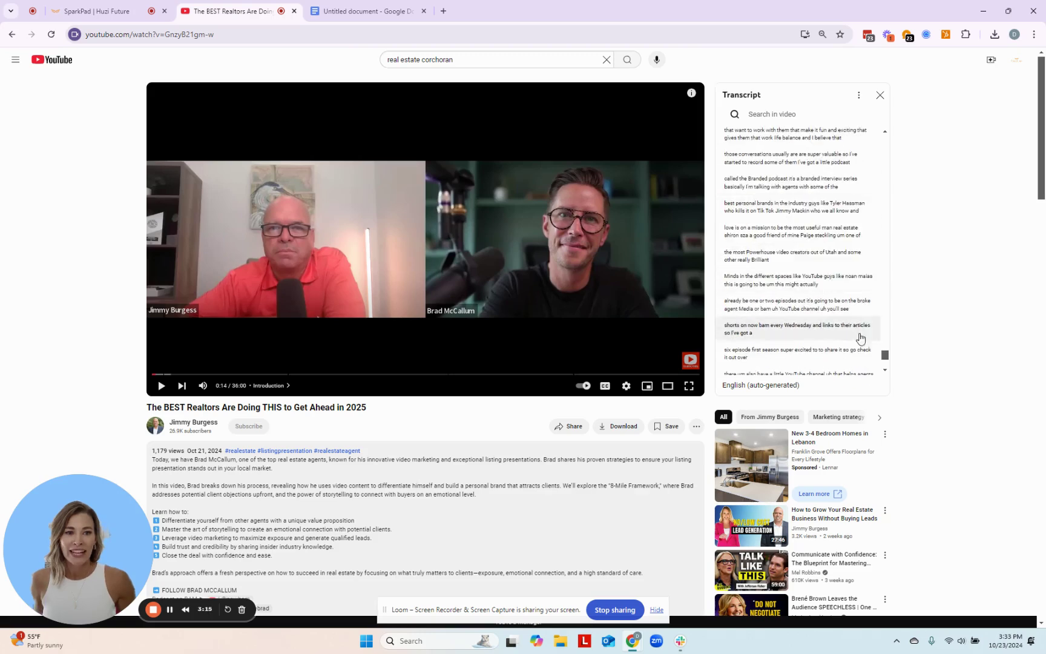
Step: Select the whole video transcript from its beginning to its end and copy it
drag(885, 356, 890, 141)
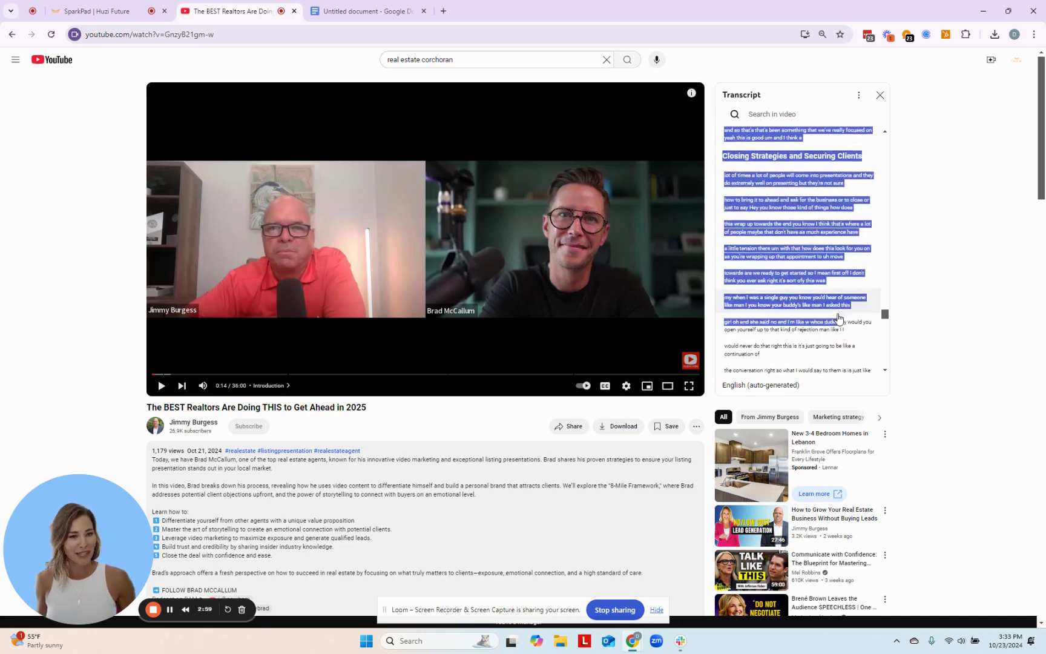
drag(838, 317, 836, 318)
scroll(836, 318, down, 2)
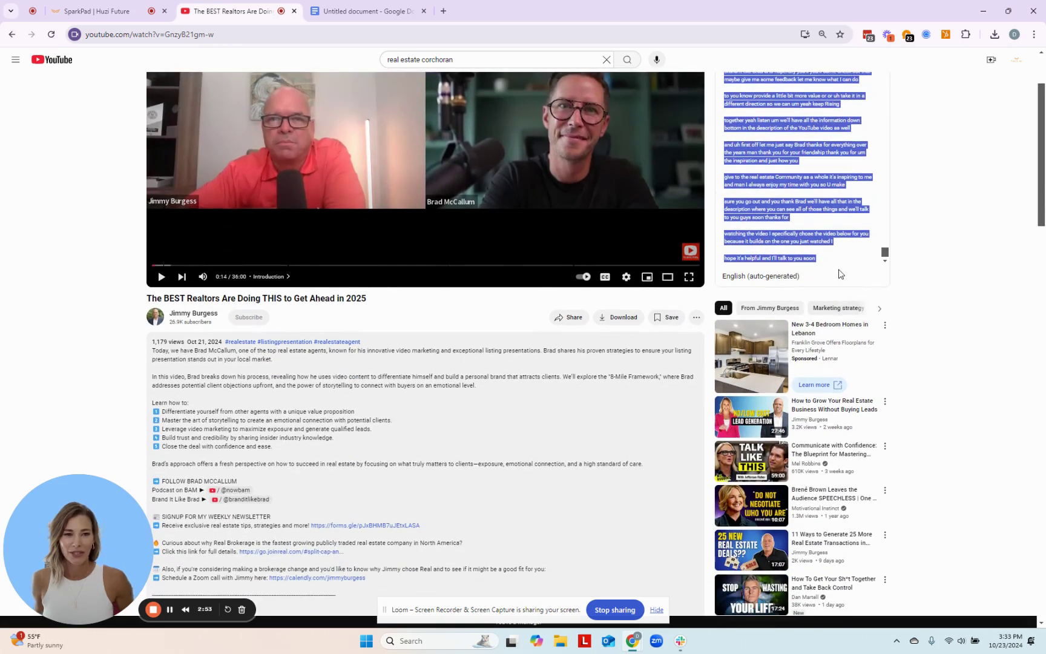
right_click(732, 192)
click(732, 192)
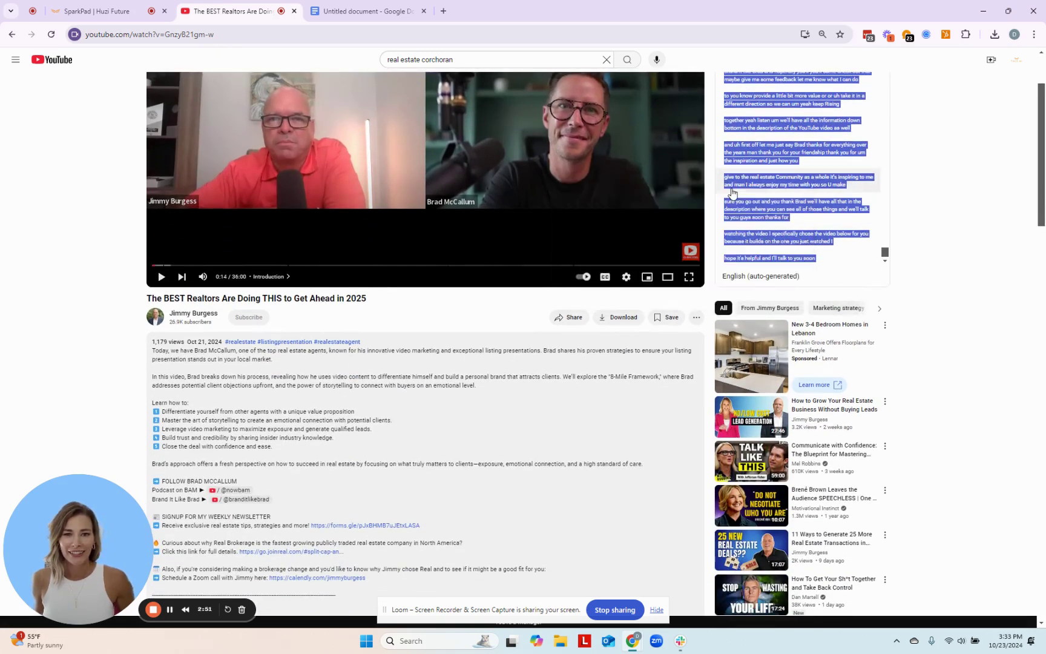
Step: Switch to the untitled Google Docs document and paste the copied transcript into it
click(370, 12)
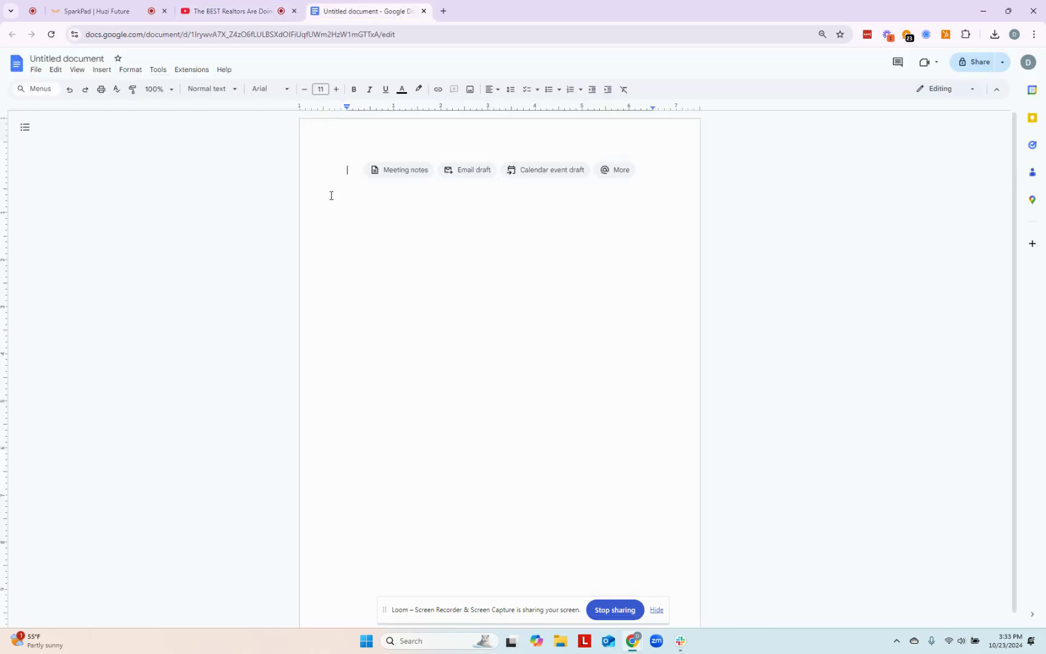
right_click(358, 223)
click(385, 266)
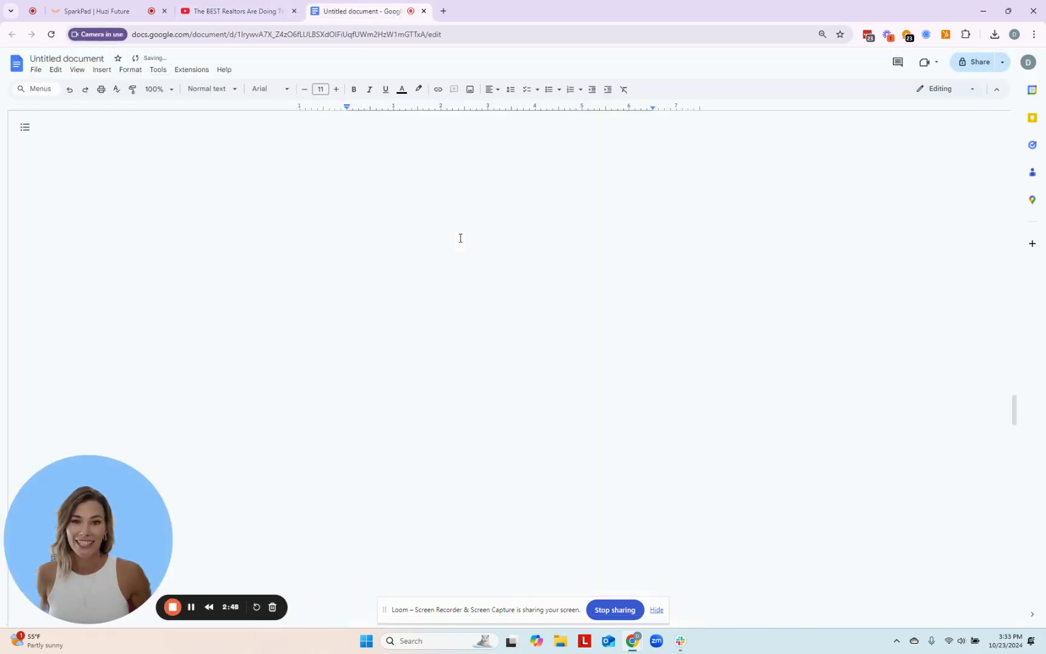
Step: Download the transcript document as a PDF
click(36, 69)
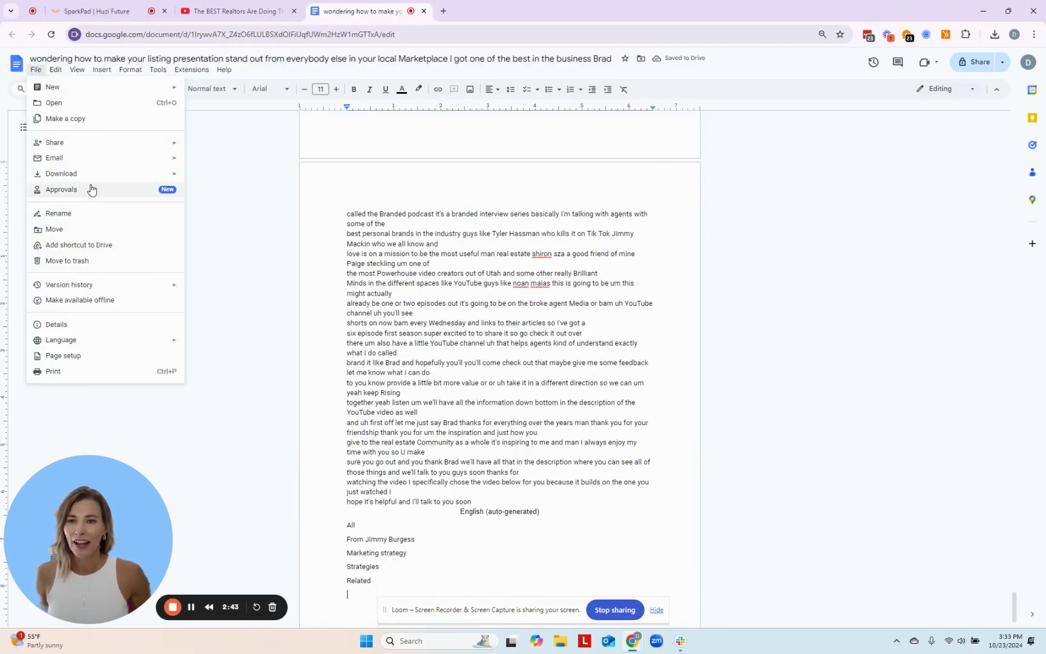
mouse_move(93, 175)
click(214, 225)
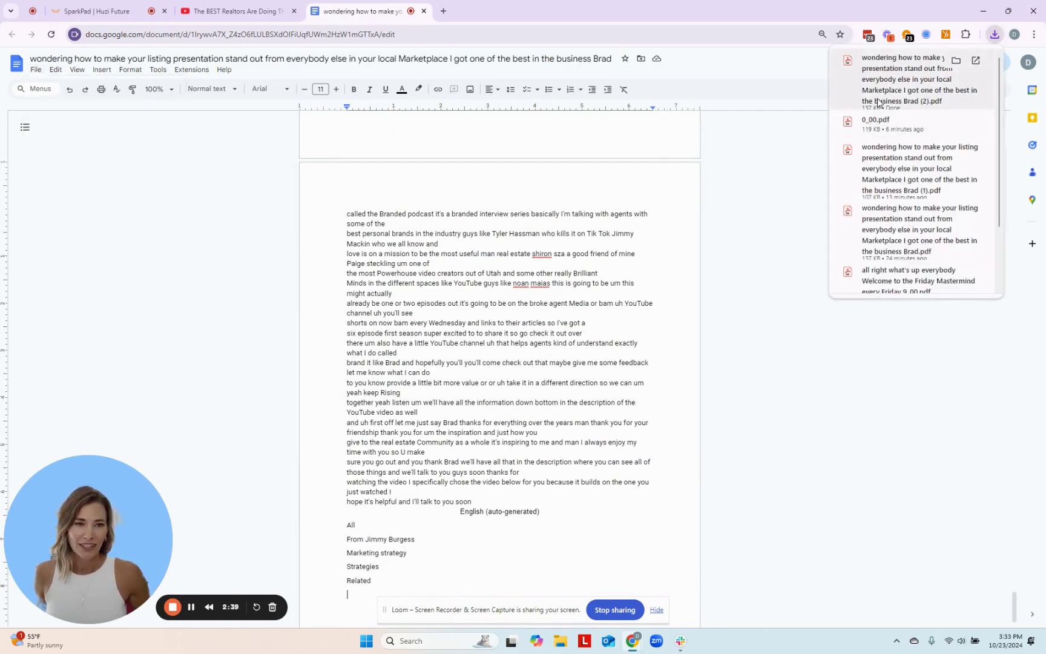
Step: Switch to Huzi's SparkPad, start a new chat and open its options for adding files or images
click(87, 14)
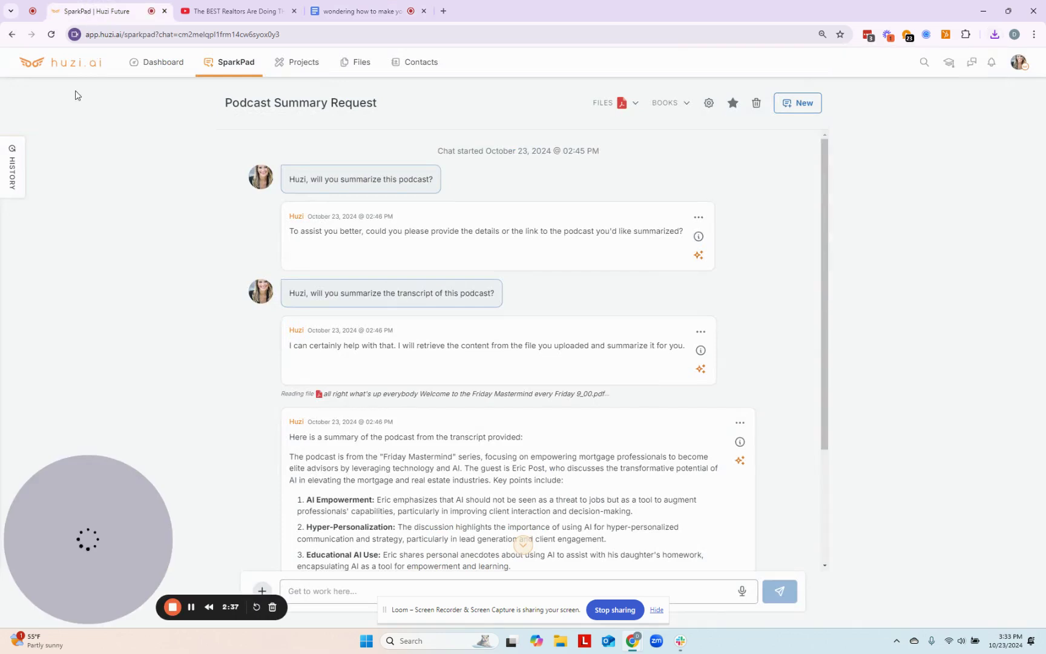
click(789, 110)
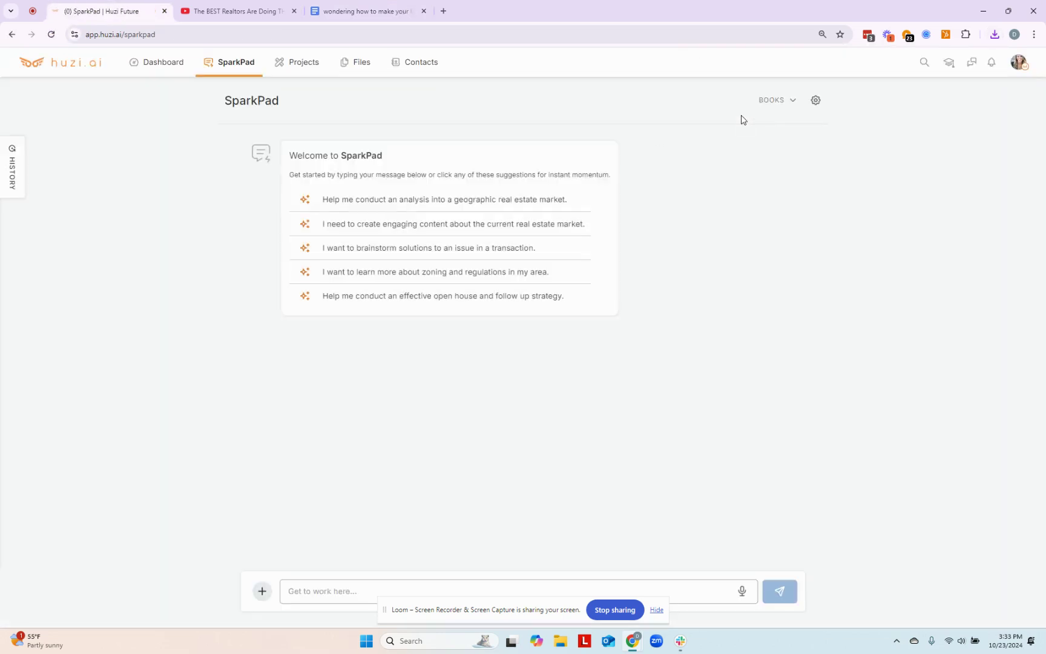
click(263, 597)
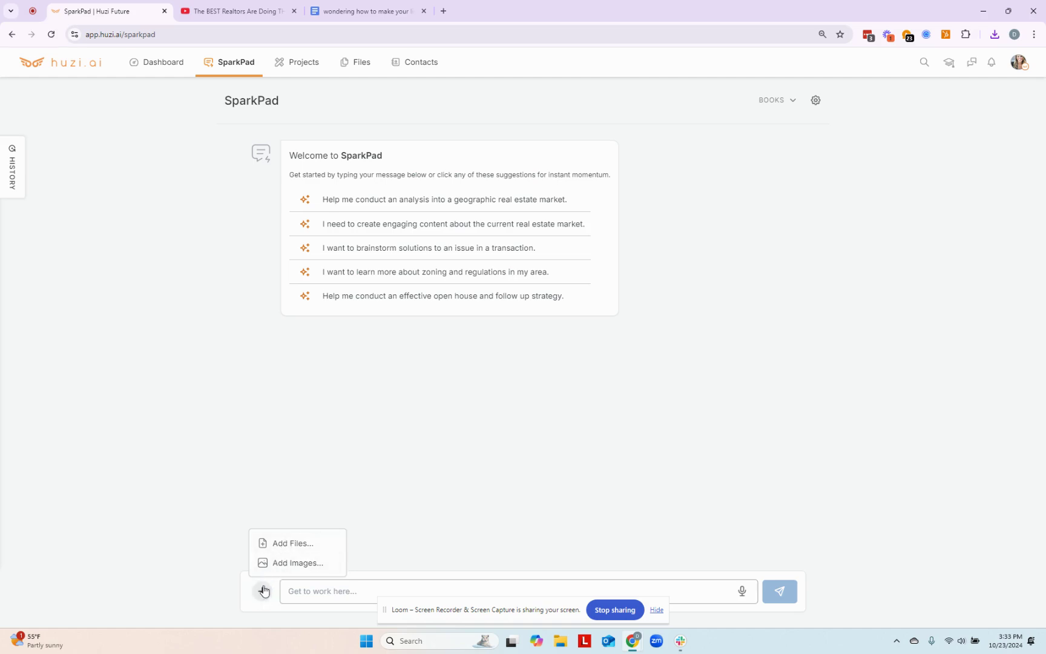
Step: Upload the newly downloaded transcript PDF, the copy numbered (2), from Downloads to the Huzi file library
click(357, 64)
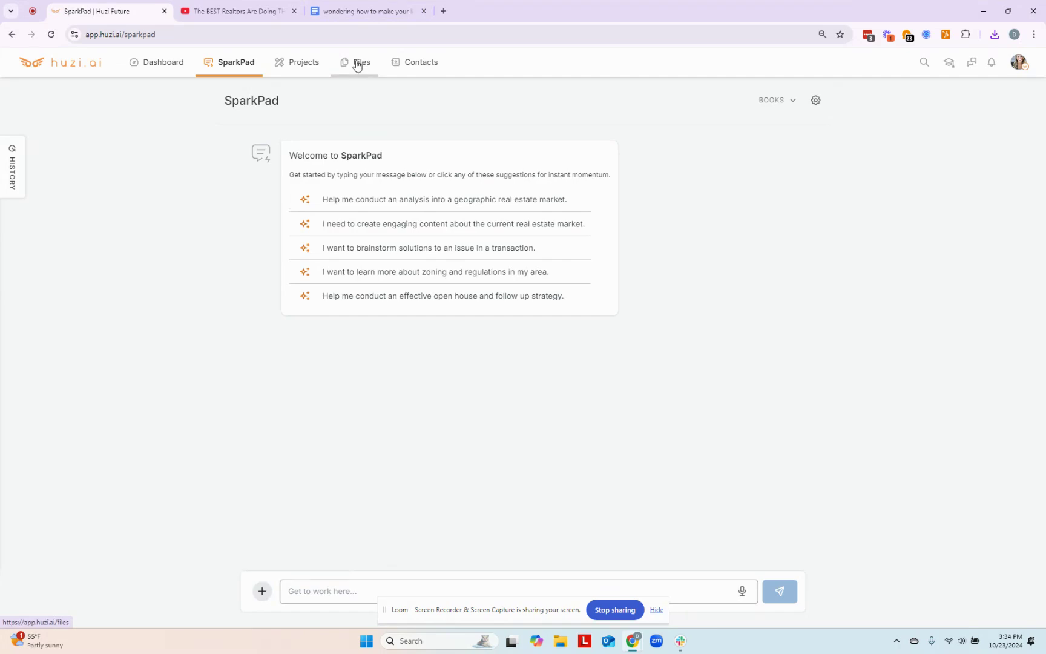
click(844, 112)
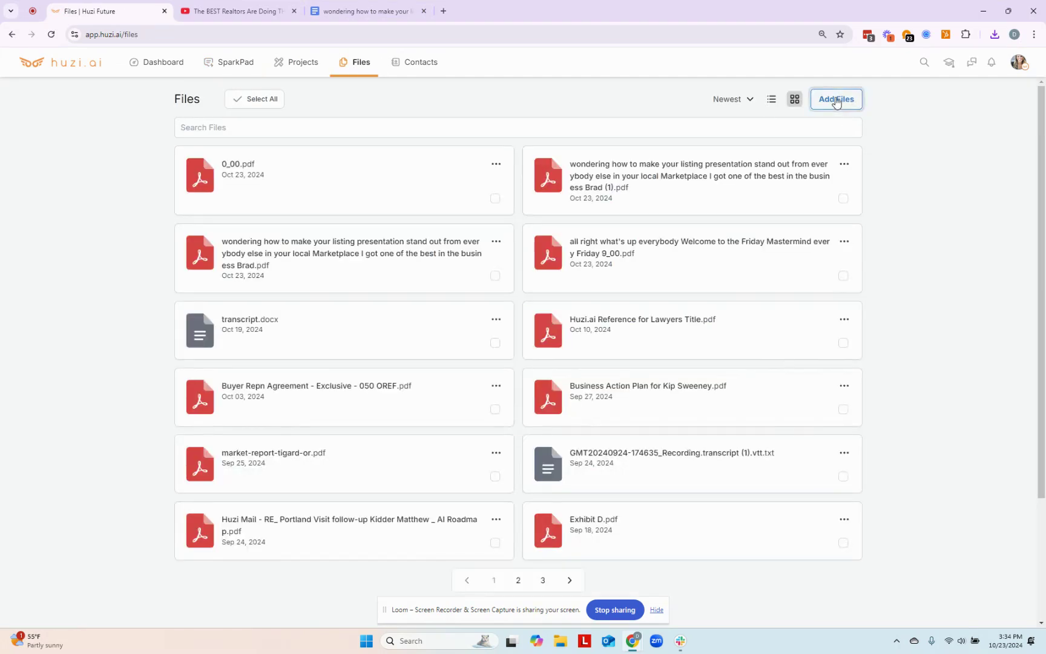
click(246, 109)
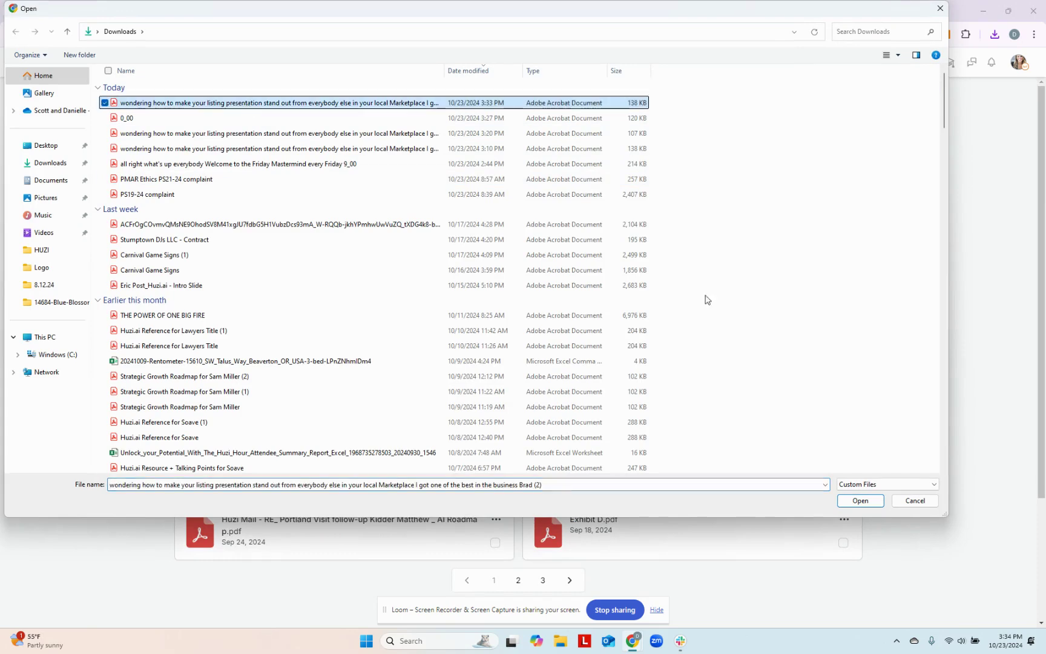
click(850, 499)
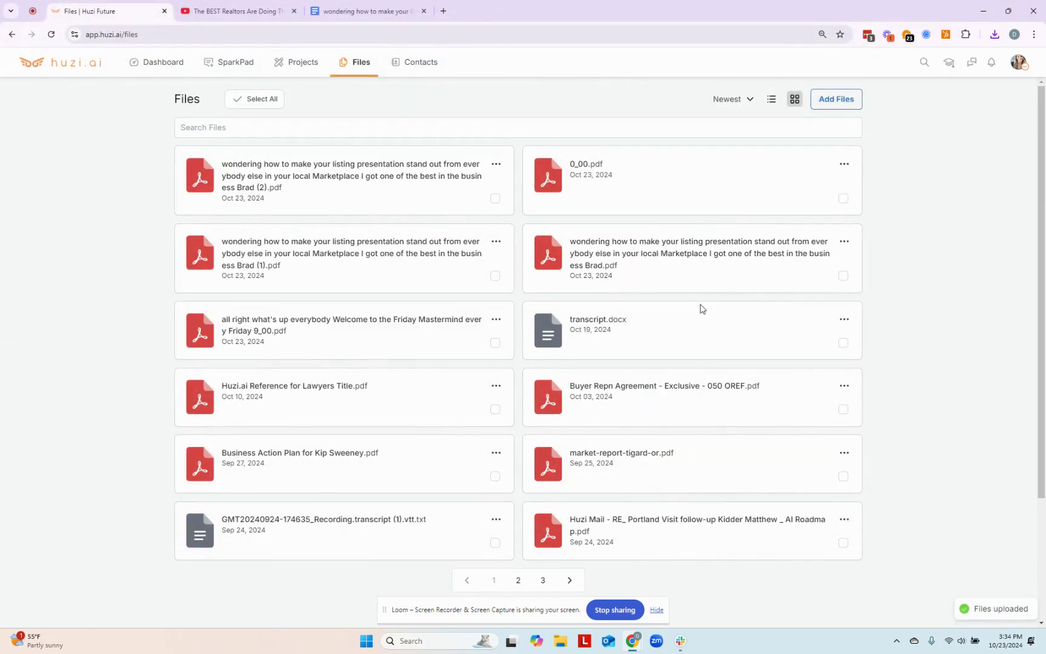
Step: Start a new SparkPad chat from the uploaded transcript PDF and check the chat's attached file
click(495, 166)
click(467, 206)
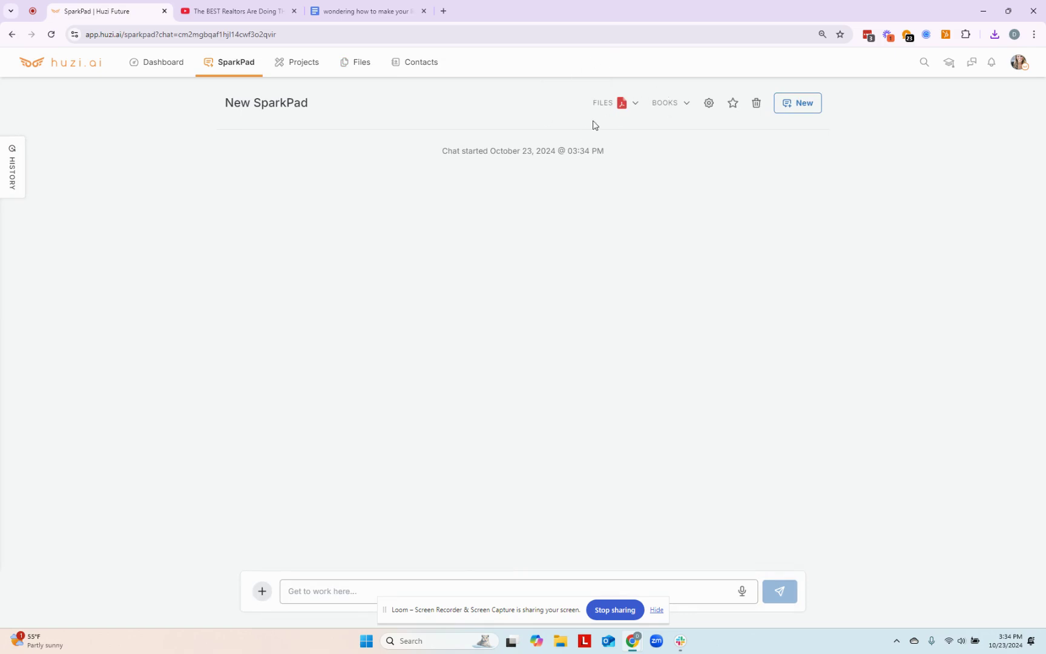
click(621, 106)
click(454, 134)
Step: Dictate and send the prompt "Huzi, I've just uploaded a transcript for a podcast. Will you summarize this transcript for me?" and view the reply
click(741, 591)
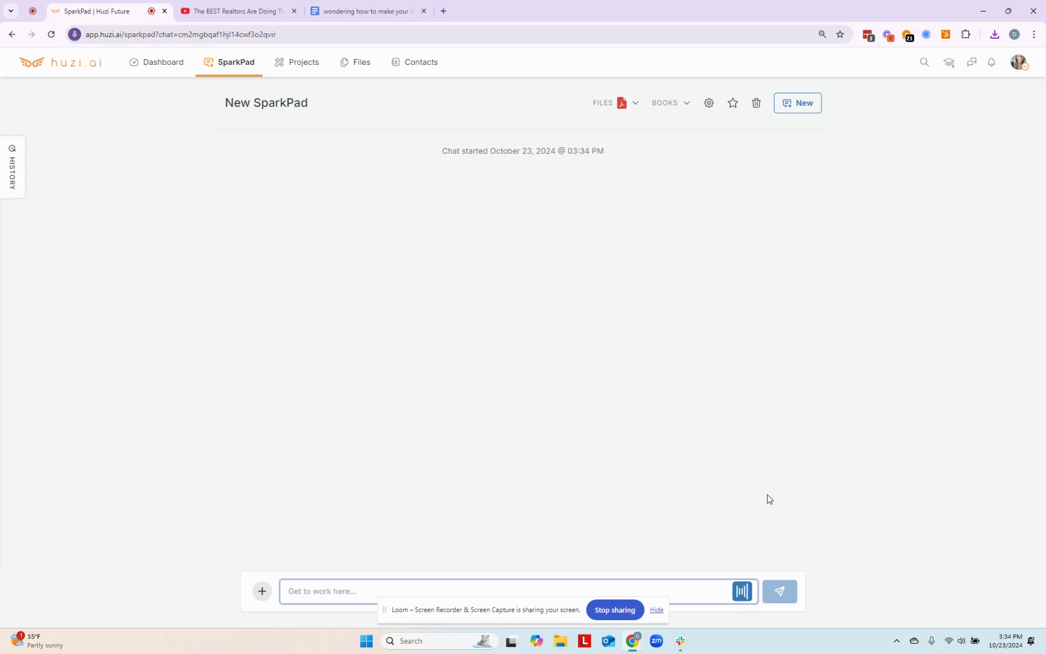
click(742, 591)
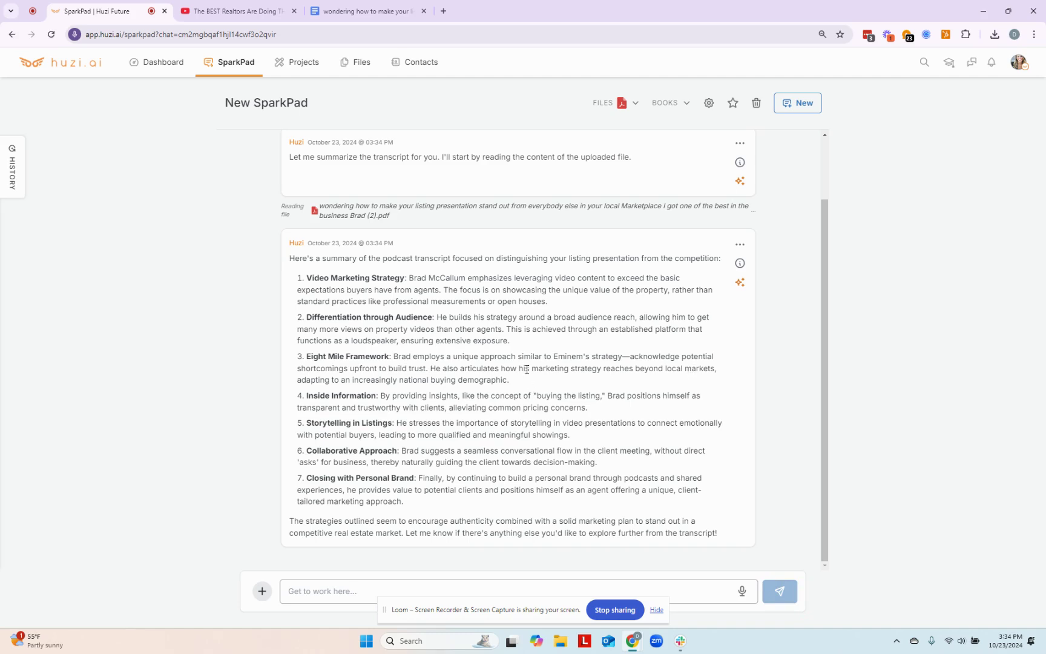
scroll(527, 370, up, 2)
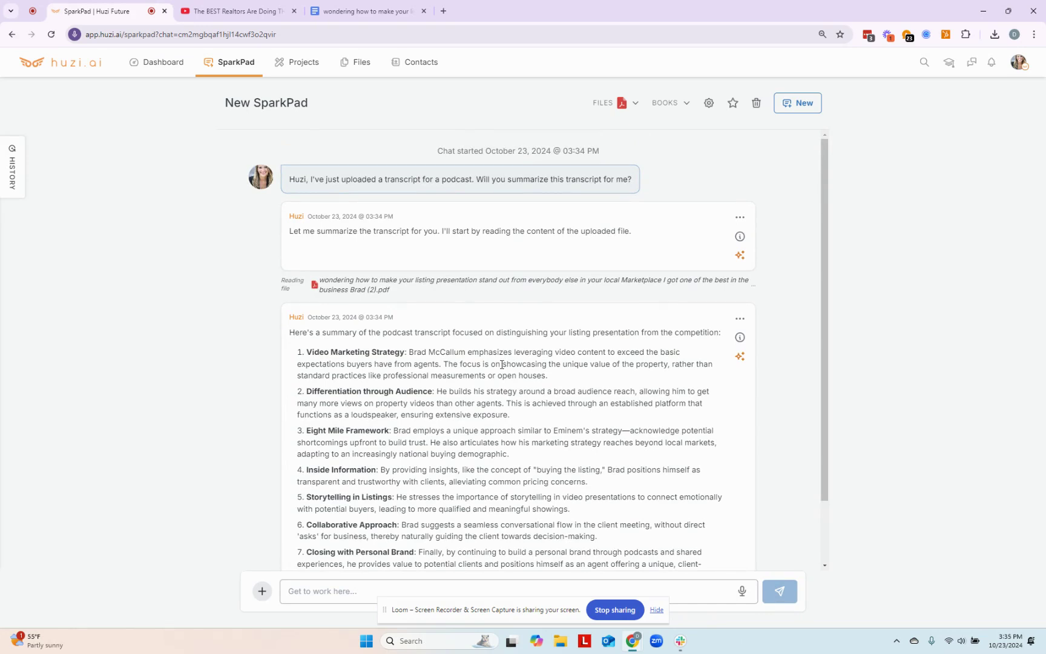
Step: Open the earlier "Podcast Summary Request" chat from the history and review its prompts and transcript summary
click(12, 166)
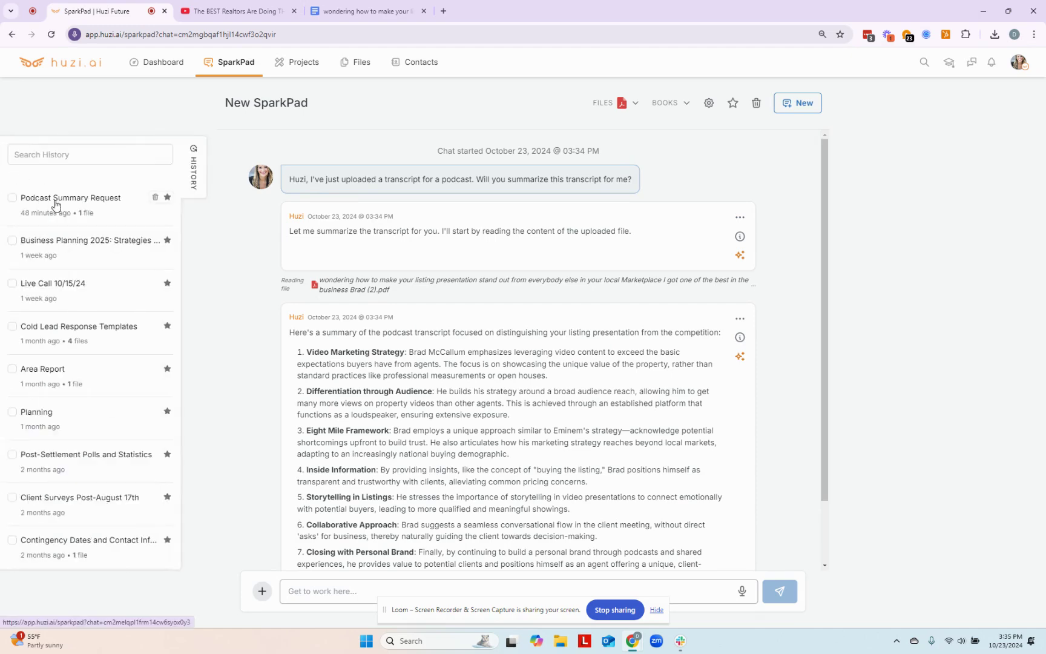
click(54, 204)
scroll(556, 367, up, 2)
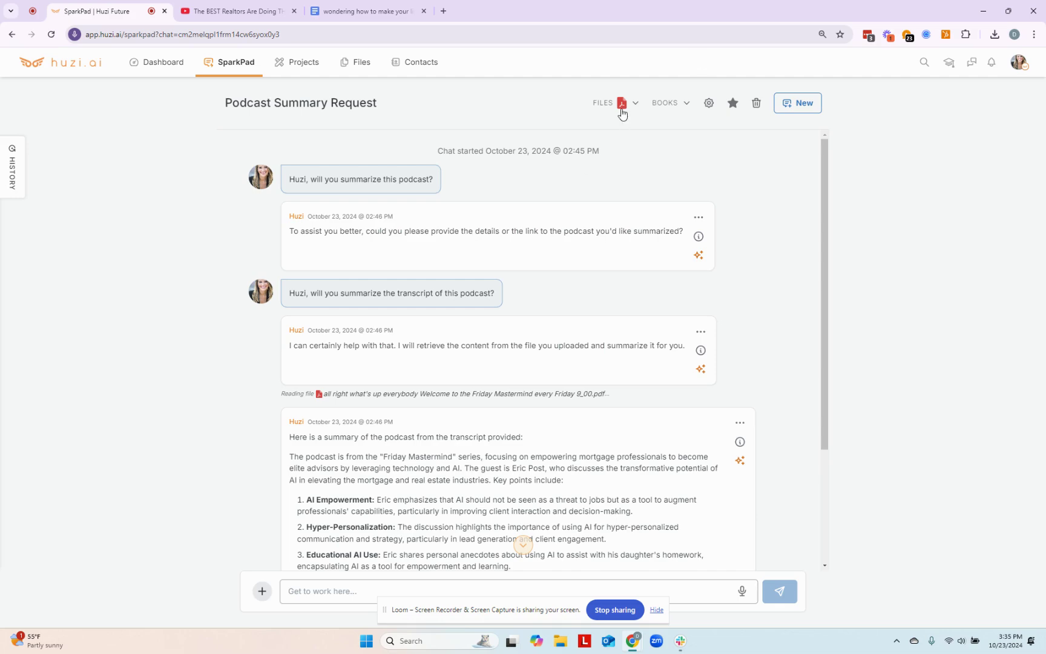
scroll(451, 419, down, 3)
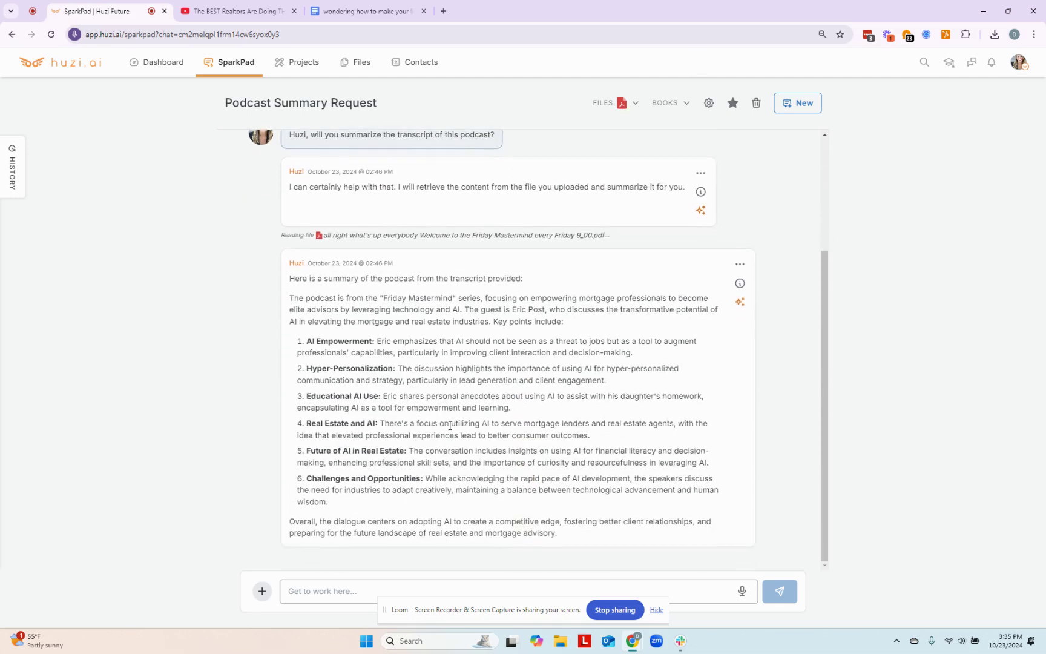
scroll(451, 419, up, 3)
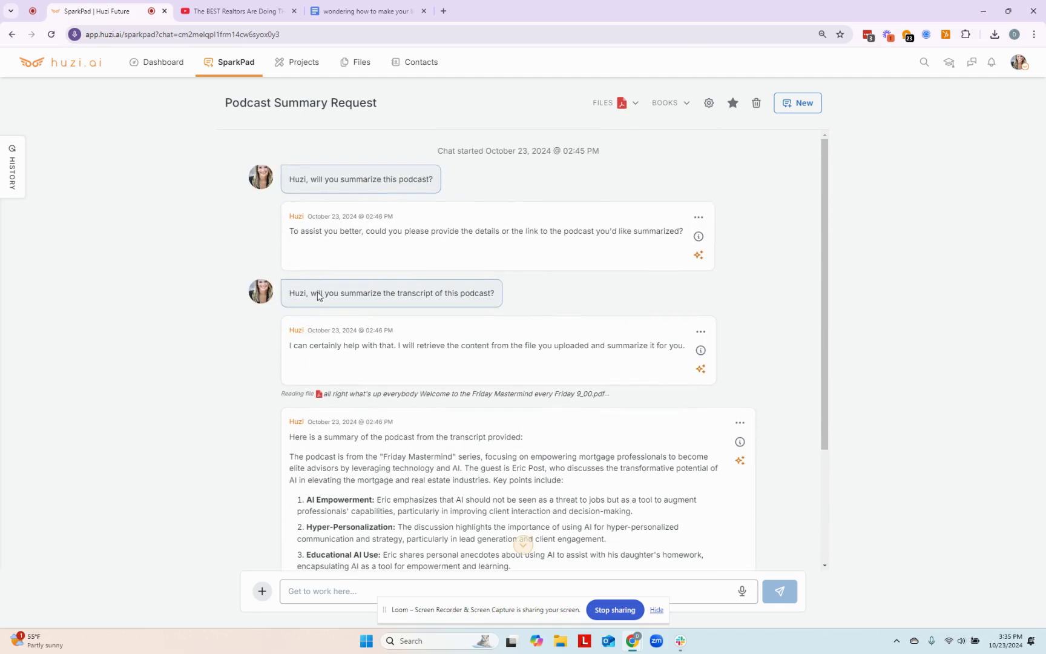